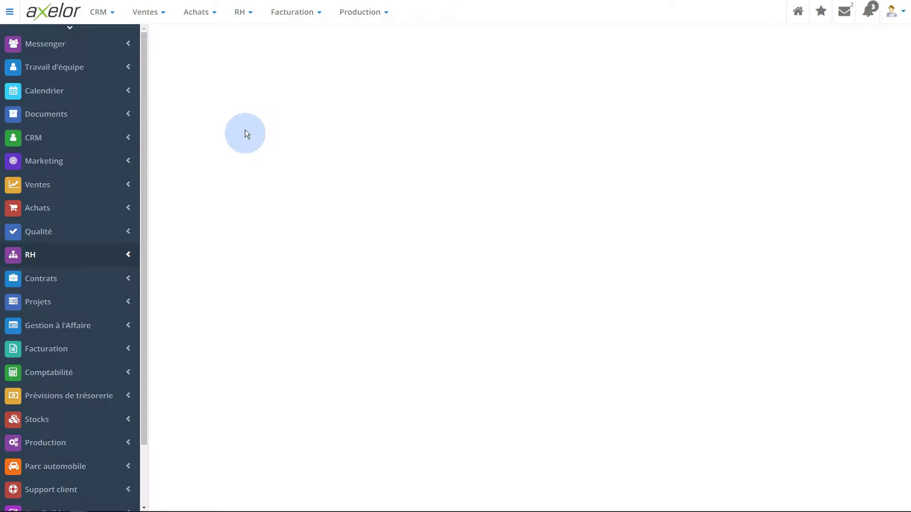
# Open the draft expense report for completion in the RH module and check both its general and mileage expenses
pyautogui.click(126, 255)
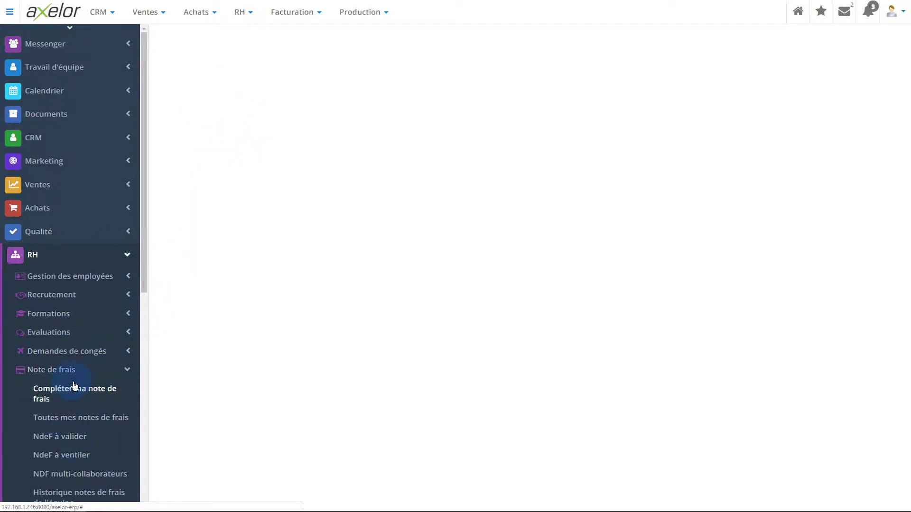
pyautogui.click(180, 260)
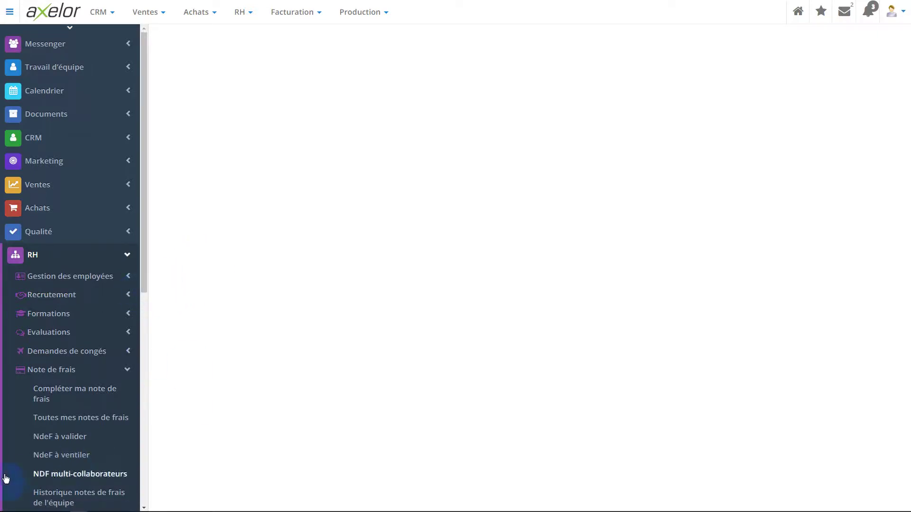
pyautogui.click(57, 394)
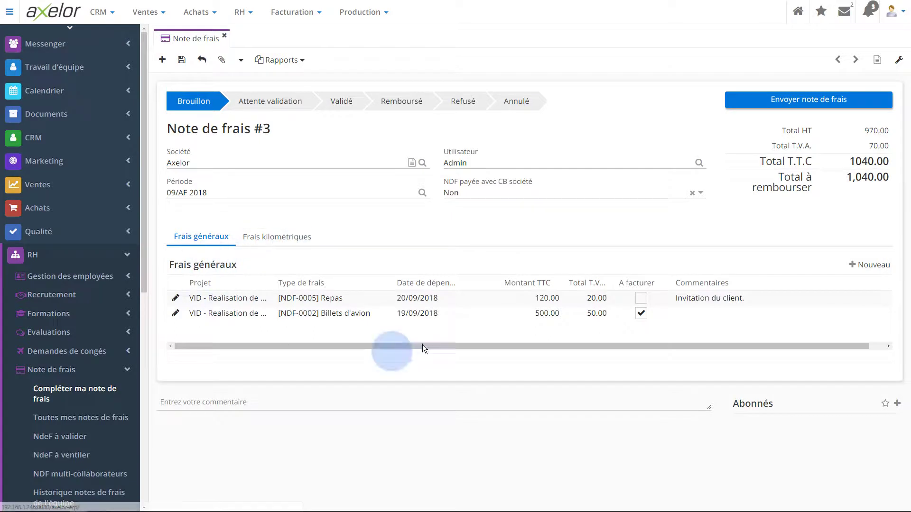
pyautogui.click(268, 236)
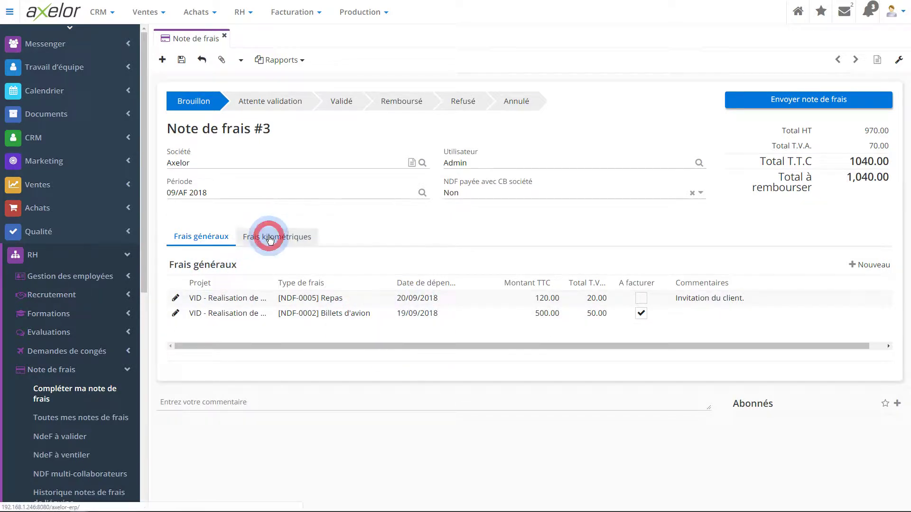
pyautogui.click(202, 236)
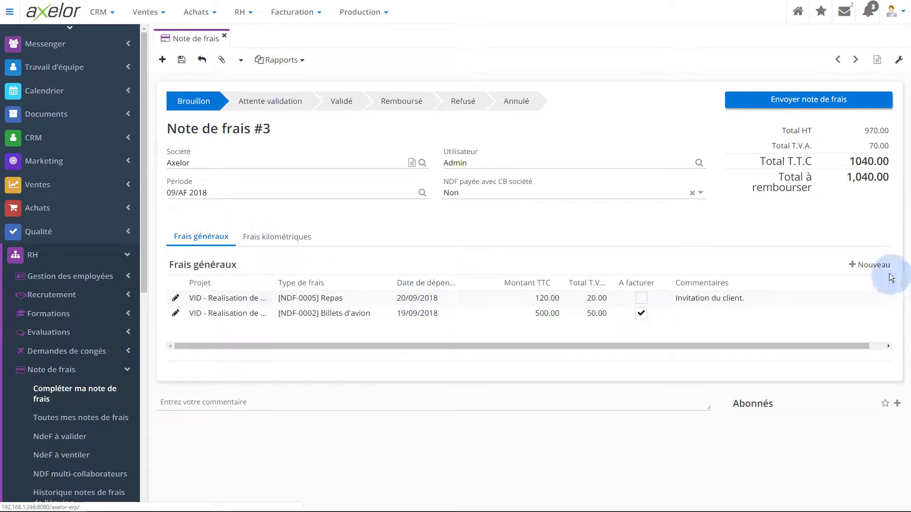
# Add a general expense line for project VID - Realisation de vidéos with expense type [NDF-0006] Hôtel
pyautogui.click(876, 266)
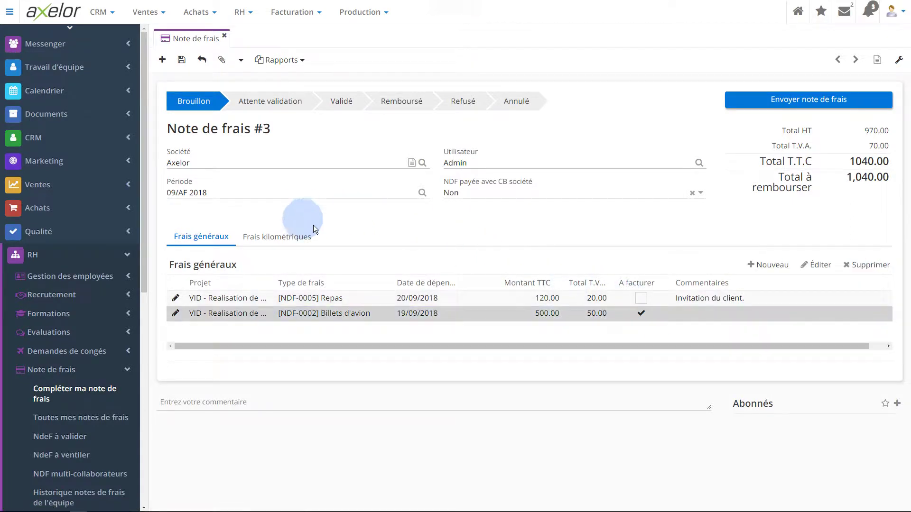
pyautogui.click(267, 330)
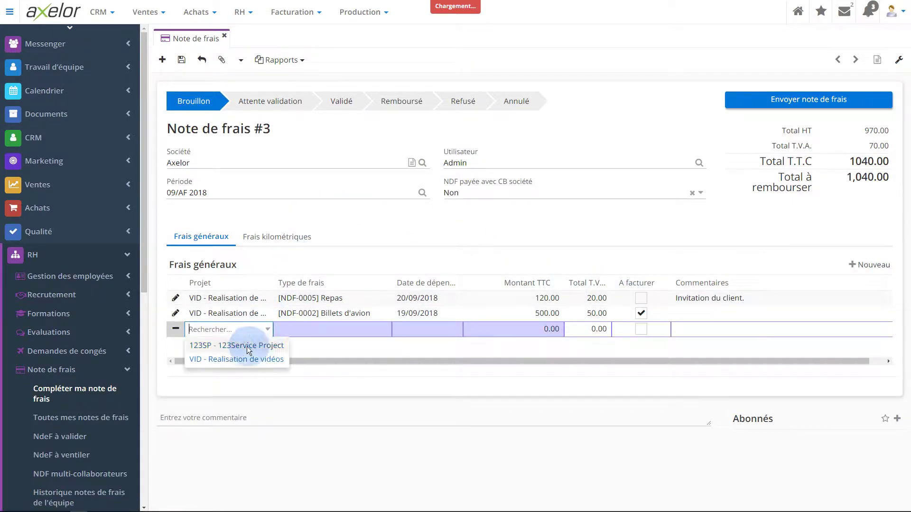
pyautogui.click(236, 361)
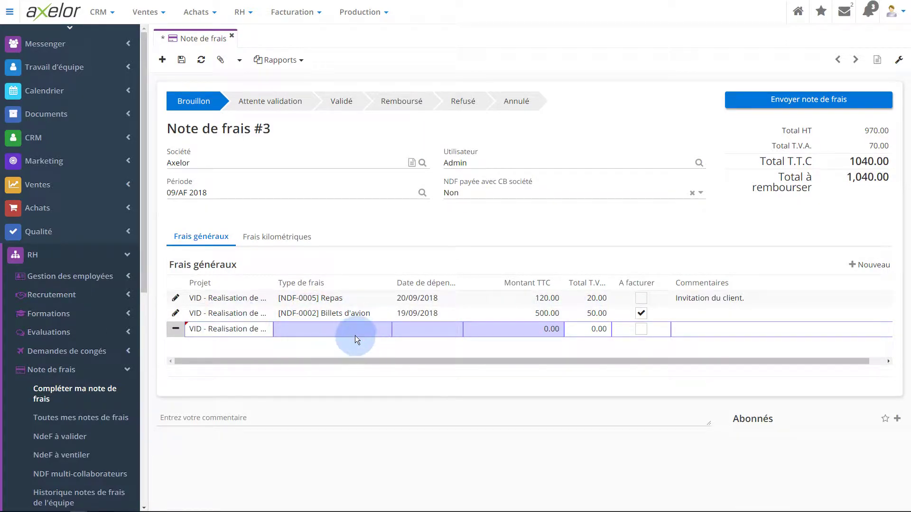
pyautogui.click(384, 331)
pyautogui.click(386, 330)
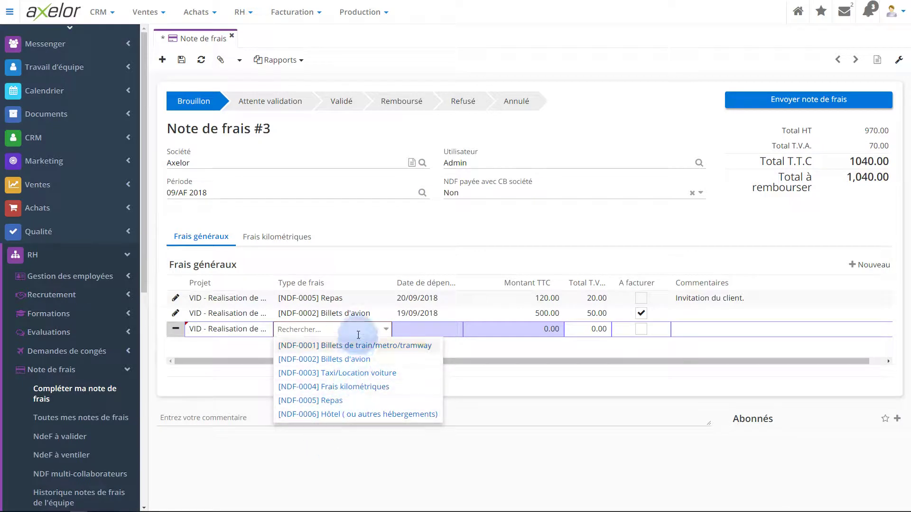
pyautogui.click(335, 413)
# Date the hotel expense 20/09/2018 with Montant TTC 120 and T.V.A. 20, and save the expense report
pyautogui.click(430, 329)
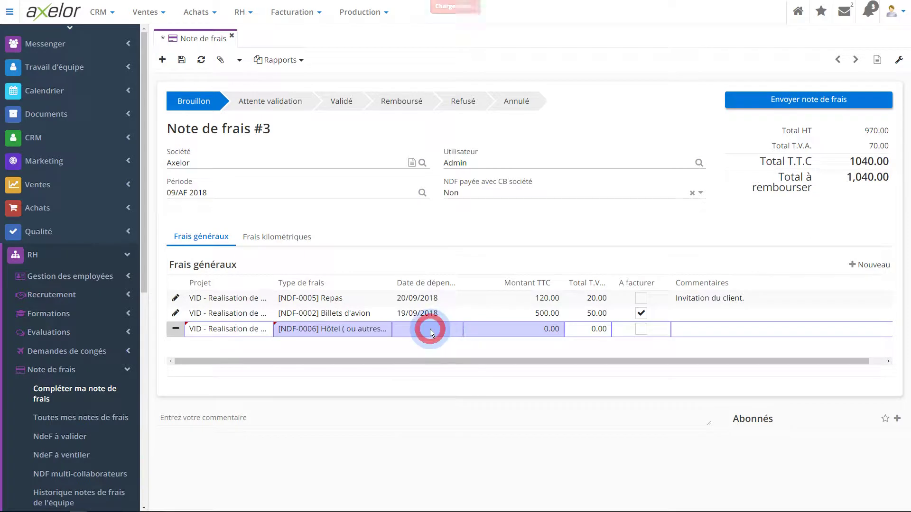
pyautogui.click(456, 328)
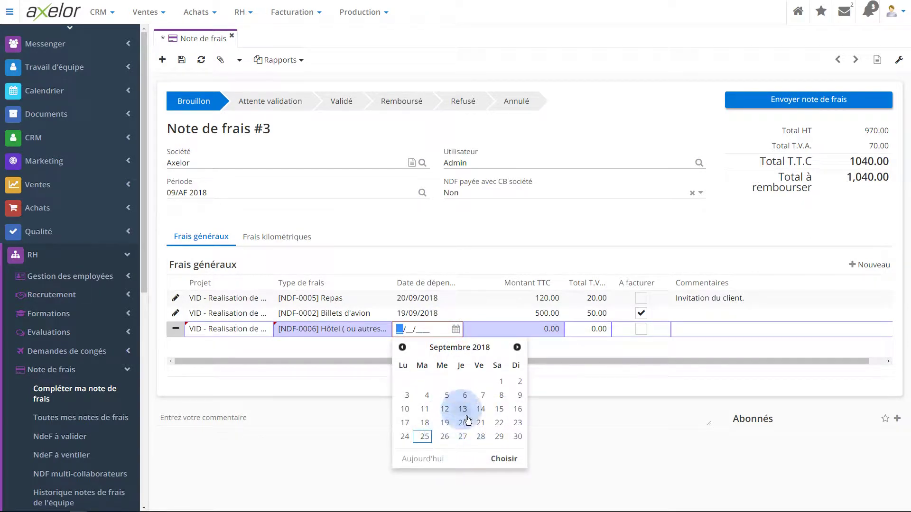
pyautogui.click(463, 423)
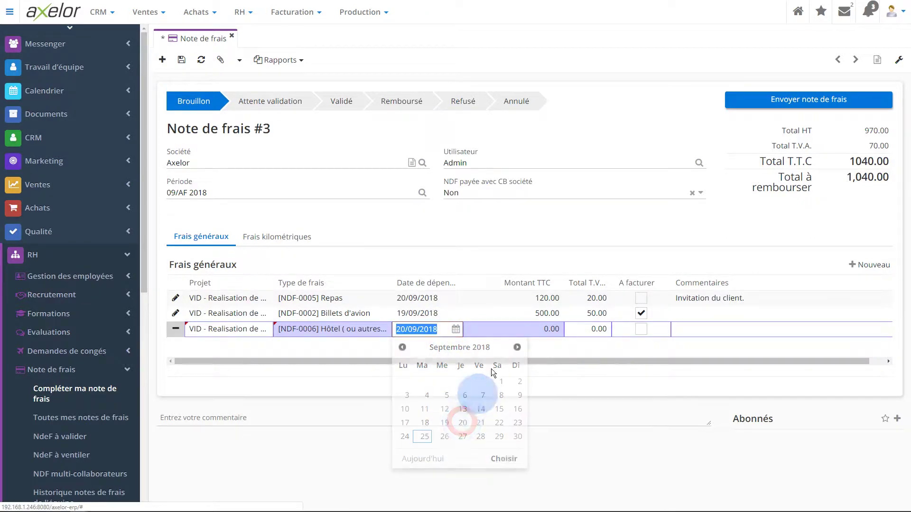
pyautogui.click(541, 329)
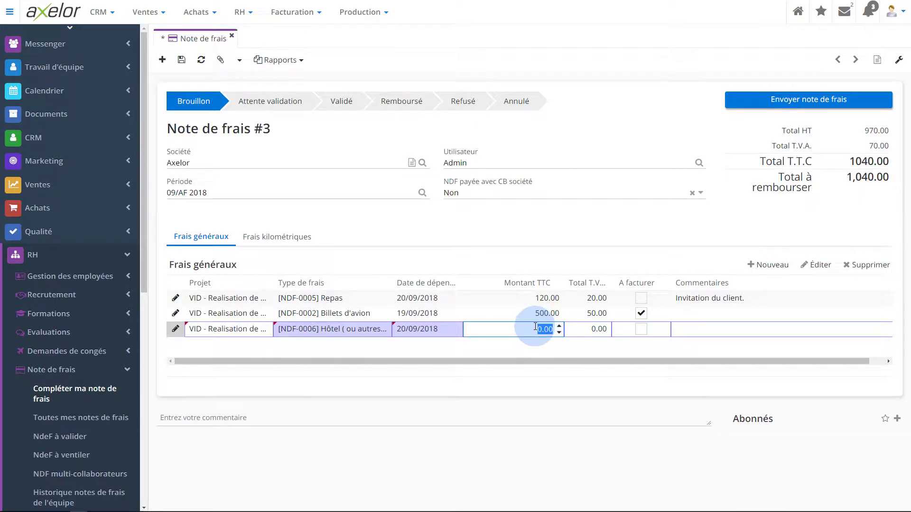
pyautogui.click(595, 328)
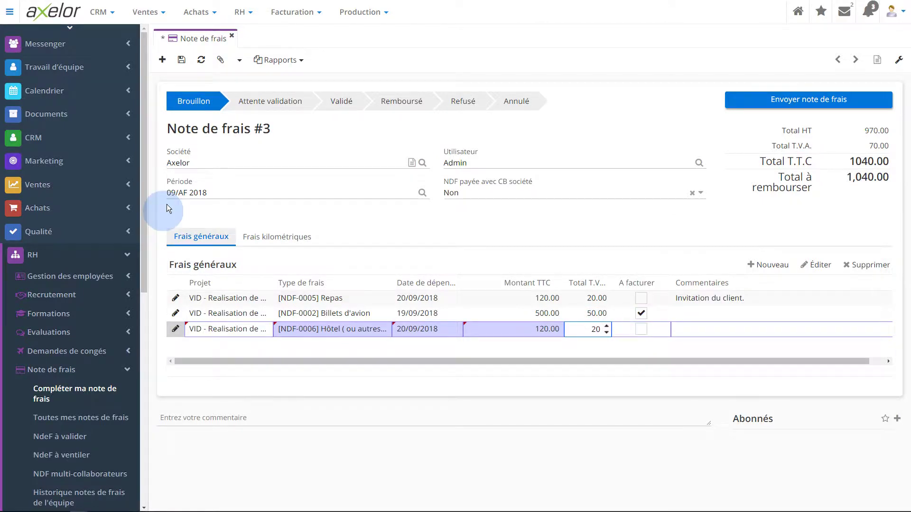
pyautogui.click(181, 60)
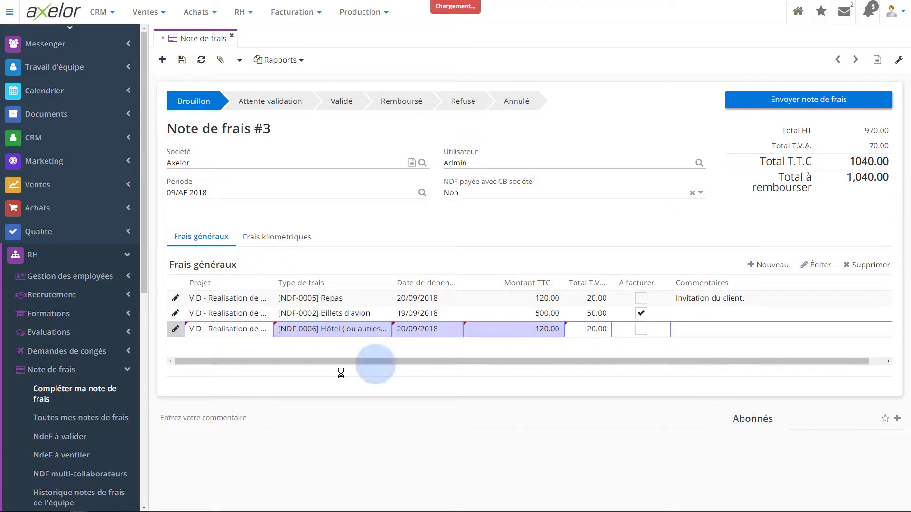
# Look at the Billets d'avion line's details and the file selection for its justification without attaching a file
pyautogui.click(175, 329)
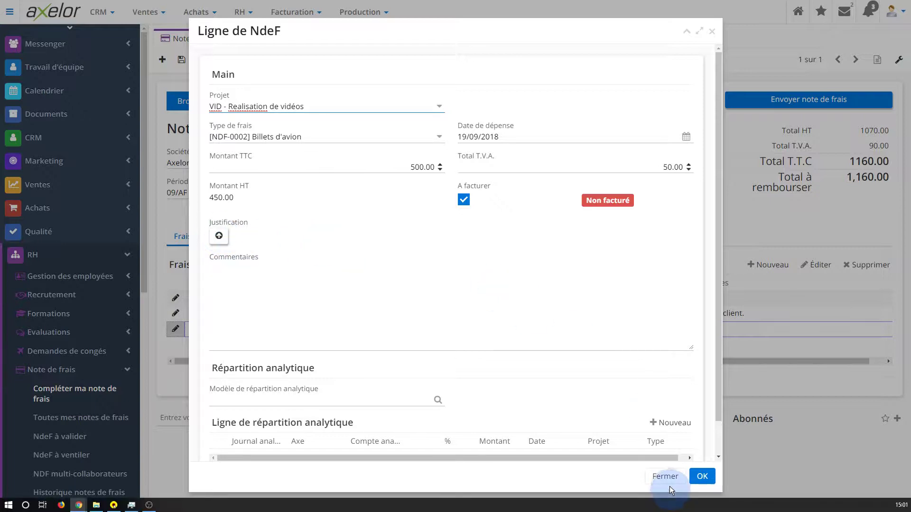
pyautogui.click(217, 237)
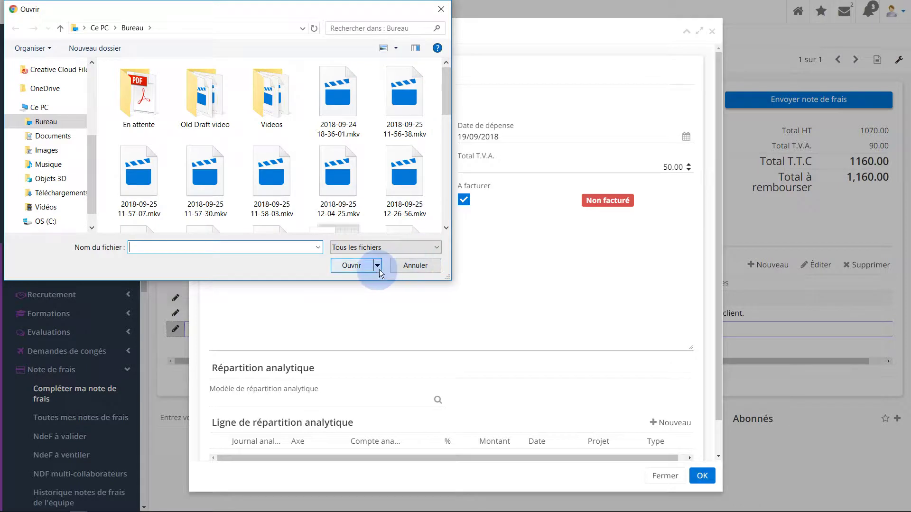
pyautogui.click(426, 266)
pyautogui.click(703, 479)
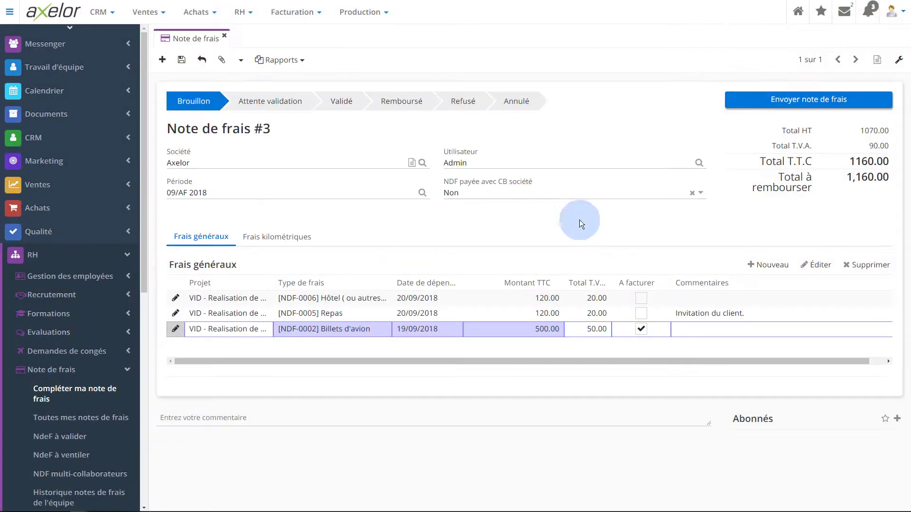
# Add a mileage expense line for project VID - Realisation de vidéos dated 20/09/2018
pyautogui.click(266, 237)
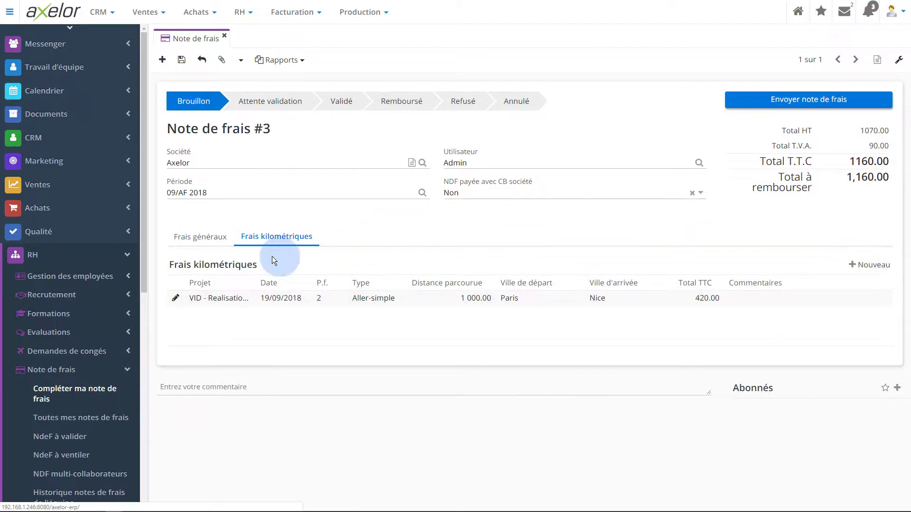
pyautogui.click(876, 265)
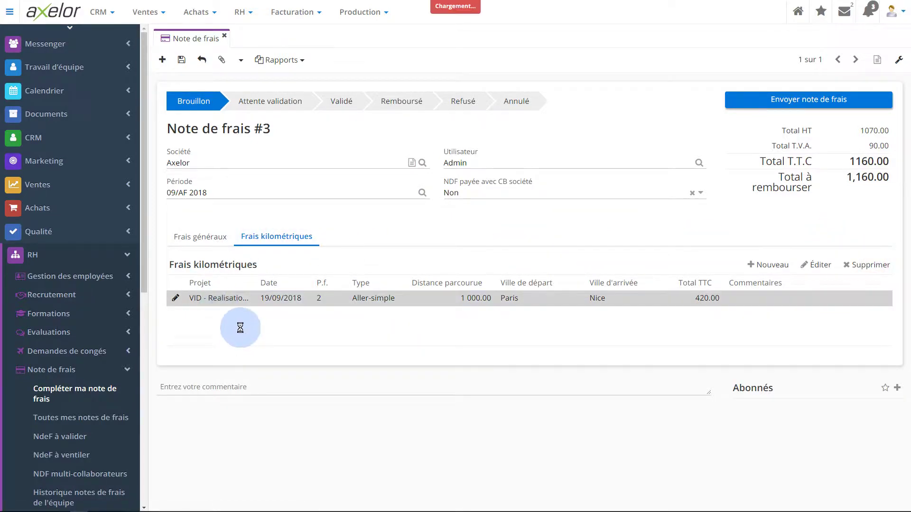
pyautogui.click(249, 314)
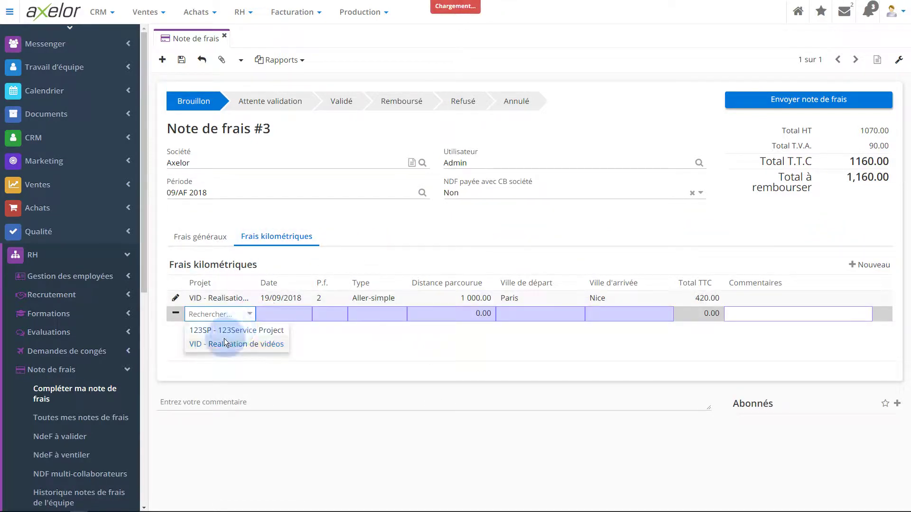
pyautogui.click(213, 353)
pyautogui.click(306, 314)
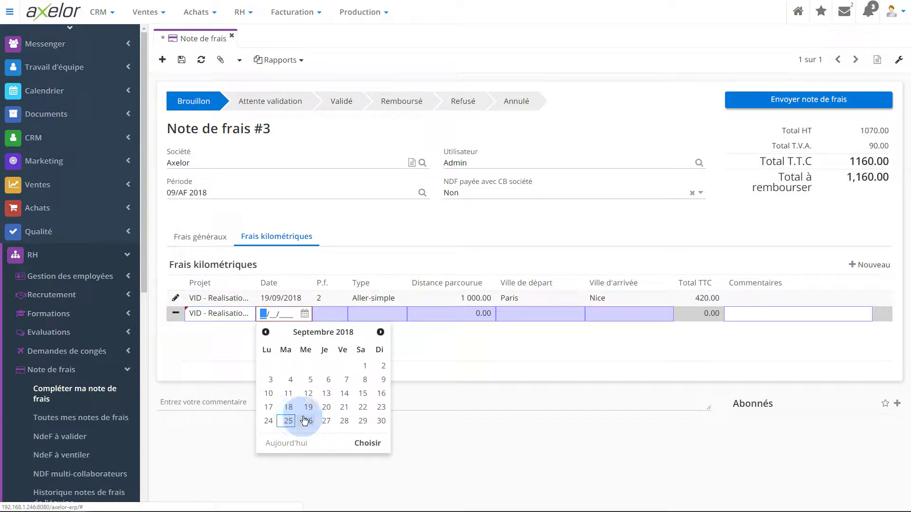
pyautogui.click(326, 407)
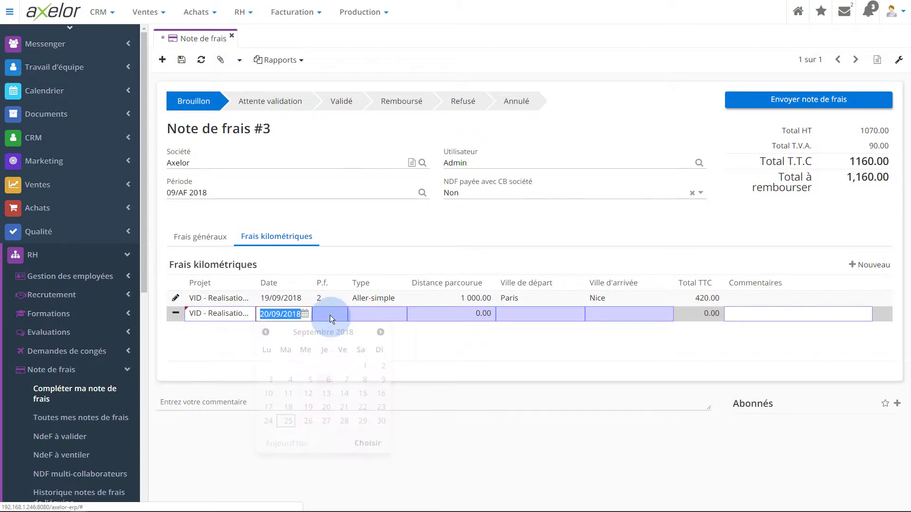
# Set the new mileage line's P.f. to 2, type to Aller-simple, departure city to Nice and distance to 1000
pyautogui.click(378, 312)
pyautogui.click(401, 314)
pyautogui.click(379, 331)
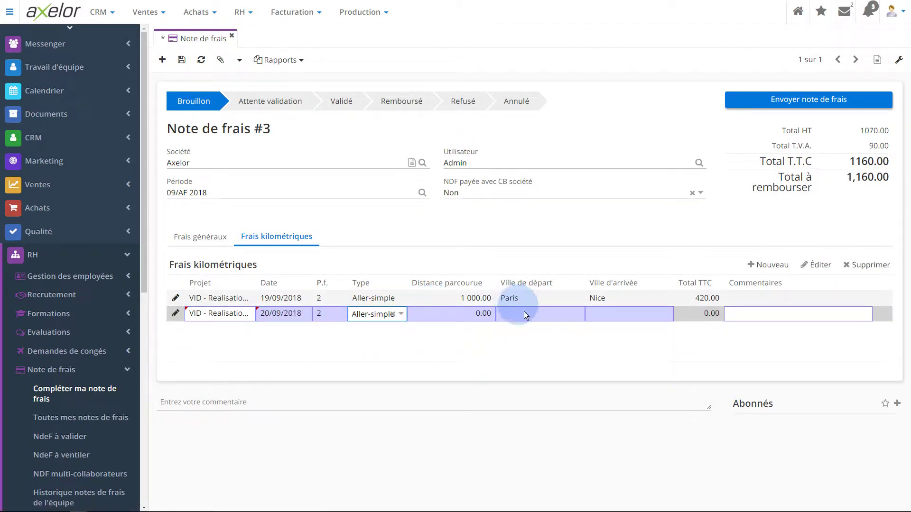
pyautogui.click(536, 313)
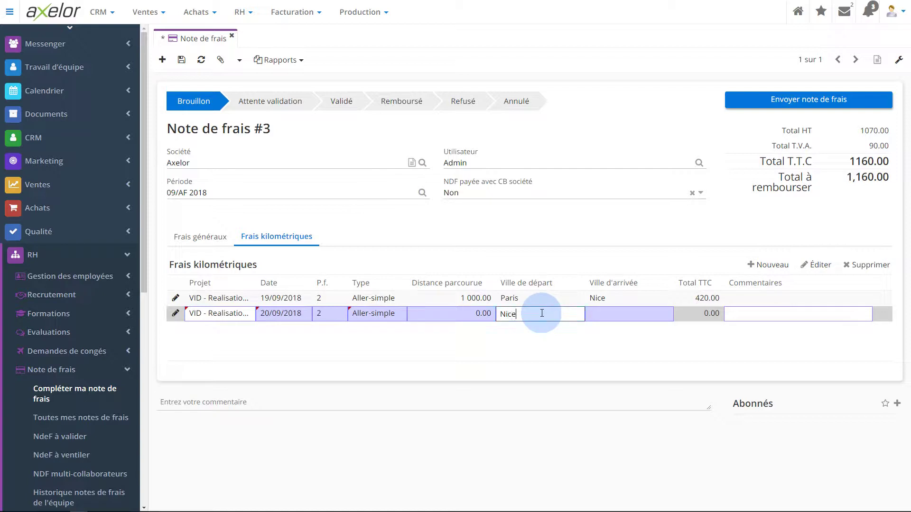
pyautogui.click(477, 314)
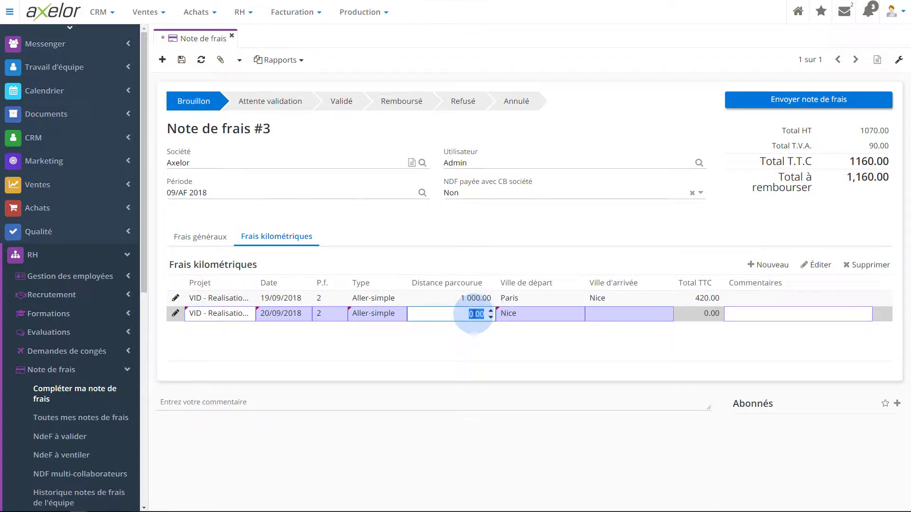
pyautogui.click(668, 305)
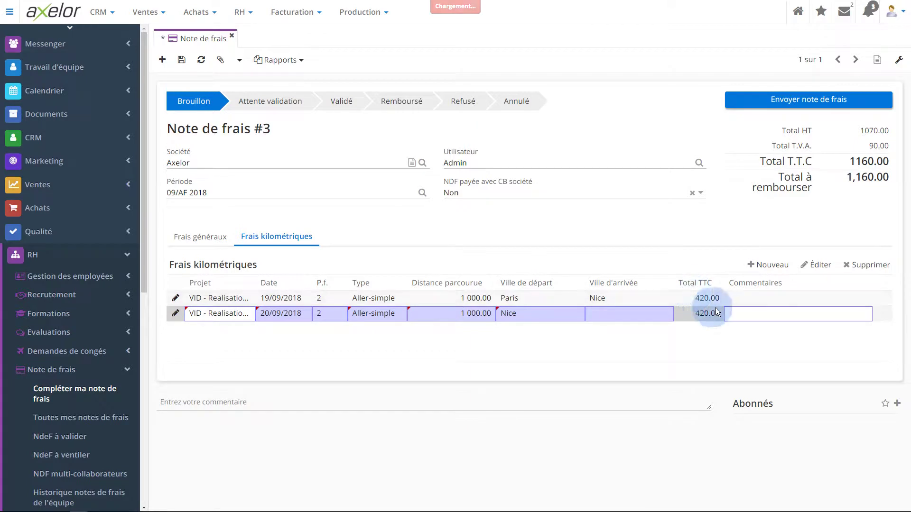
# Enter Paris as the mileage line's arrival city and save the expense report
pyautogui.click(612, 314)
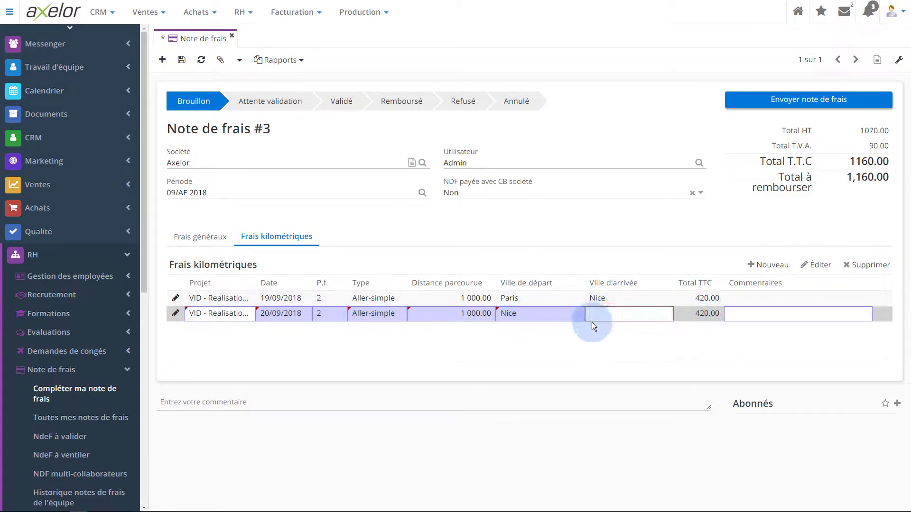
pyautogui.write('Paris')
pyautogui.click(182, 59)
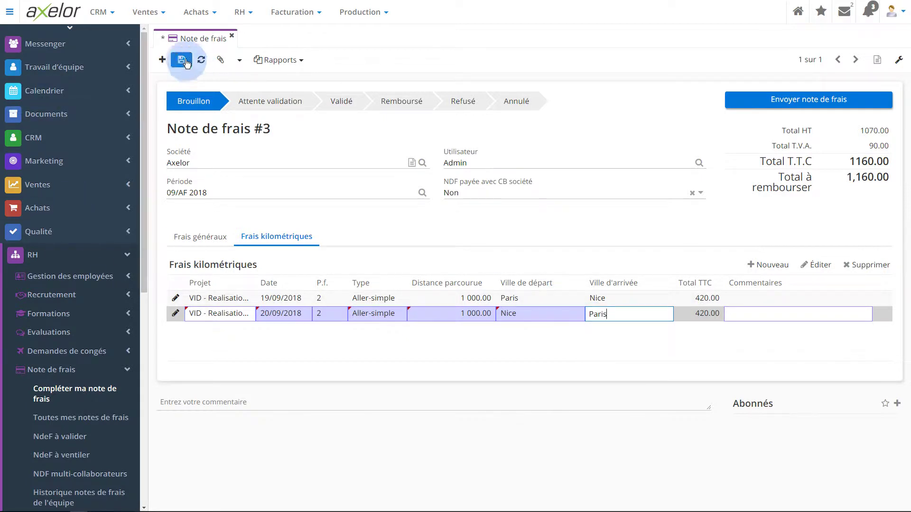
# Return to the general expenses and send the expense report for validation
pyautogui.click(204, 236)
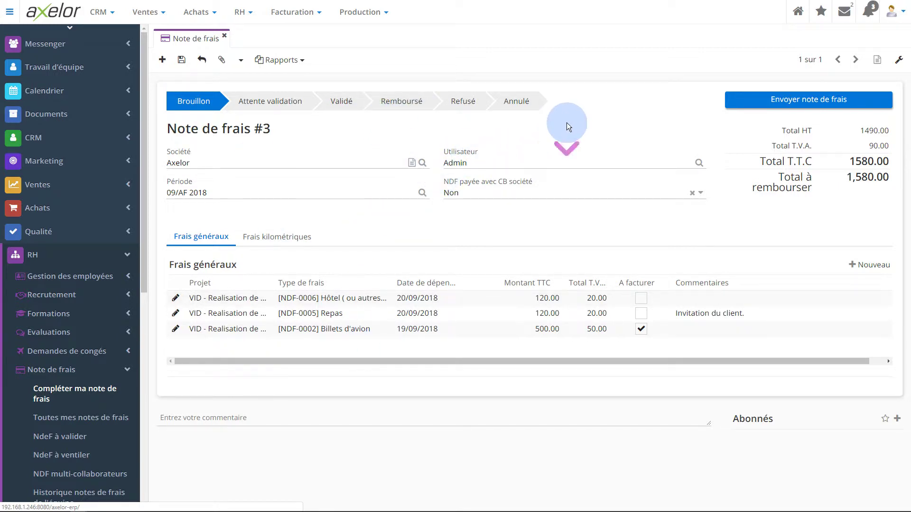
pyautogui.click(797, 101)
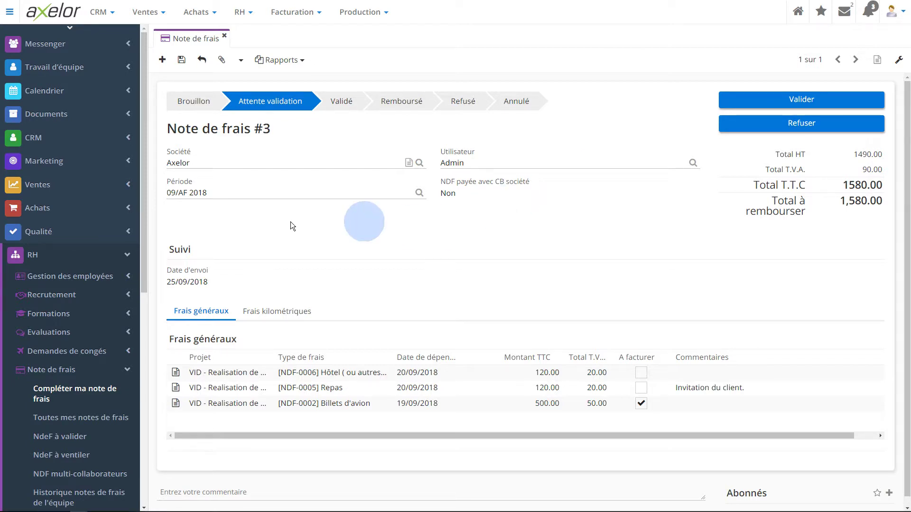
# Validate the submitted expense report and post it to accounting with Ventiler
pyautogui.scroll(-2, 51, 234)
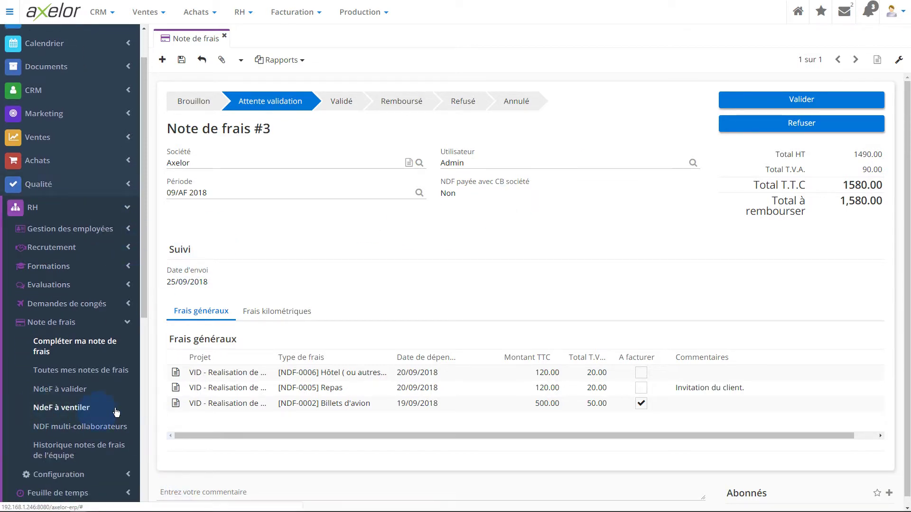
pyautogui.scroll(-1, 270, 433)
pyautogui.scroll(1, 707, 351)
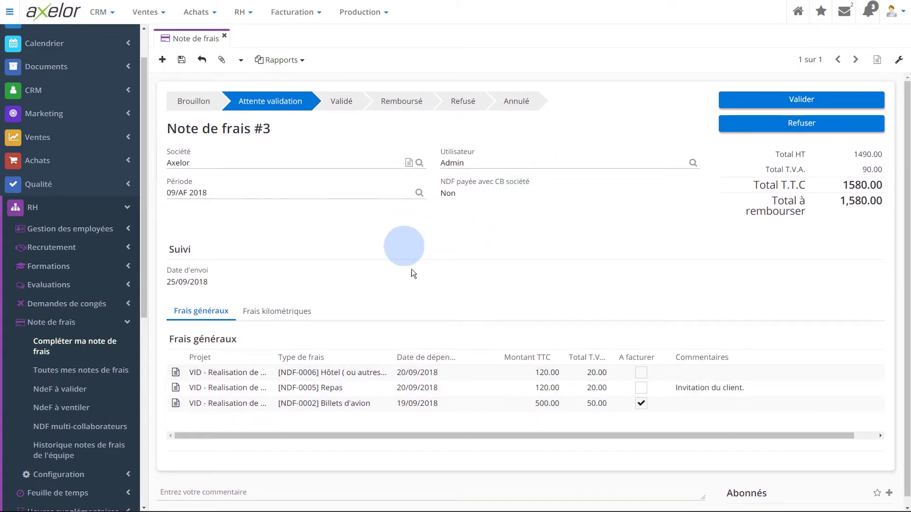
pyautogui.click(790, 101)
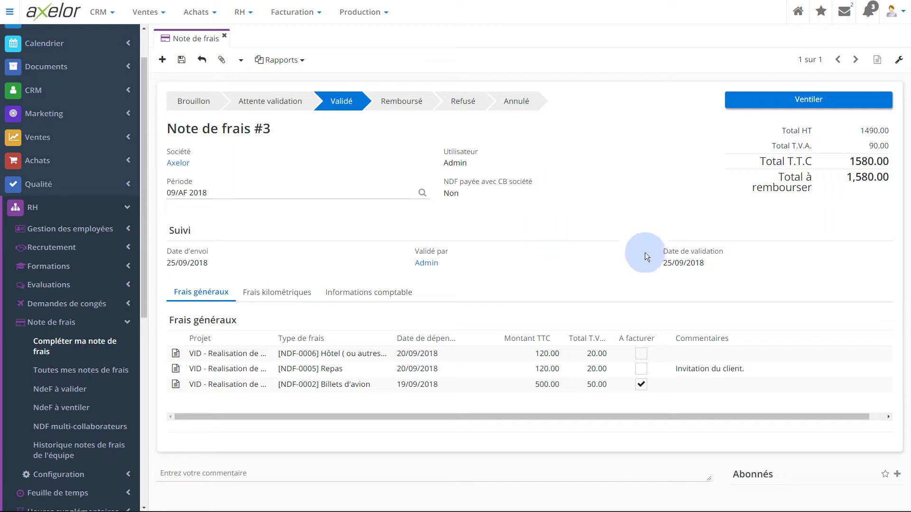
pyautogui.click(781, 102)
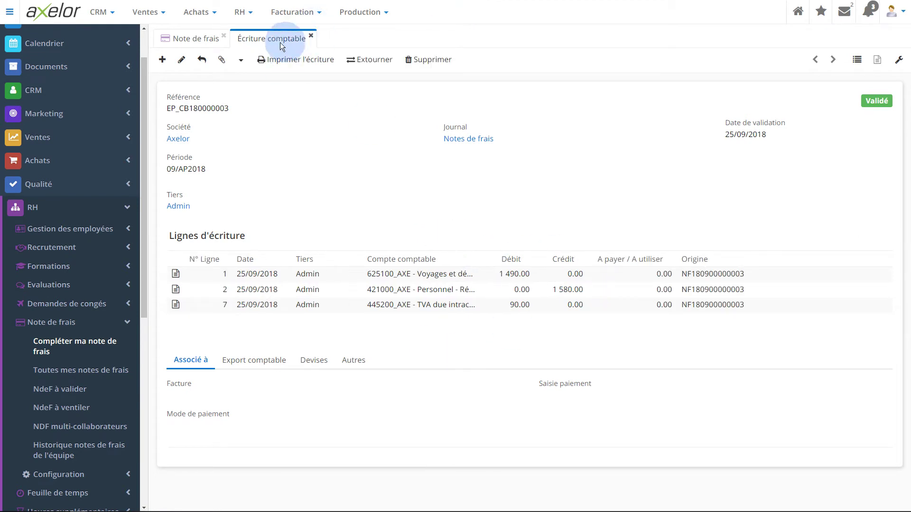
# Return to the expense report, examine its accounting information and go back to the general expenses
pyautogui.click(204, 38)
pyautogui.click(339, 300)
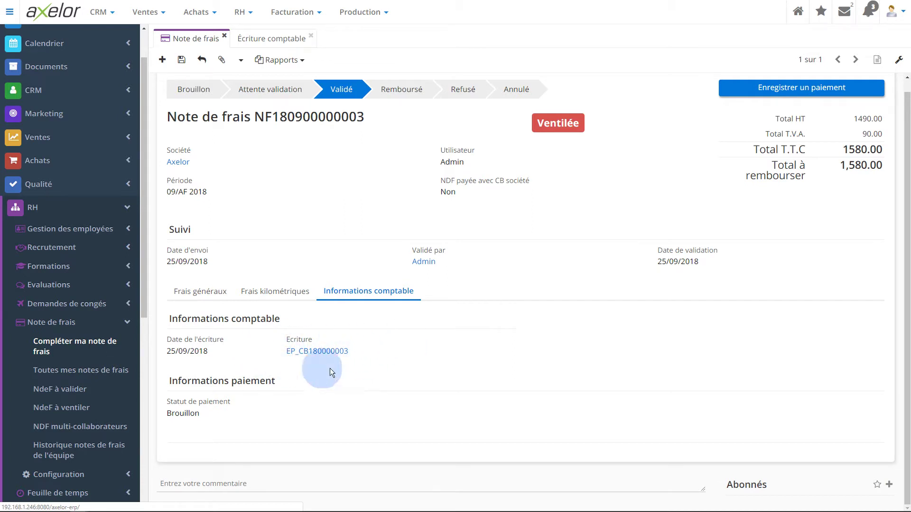
pyautogui.click(200, 290)
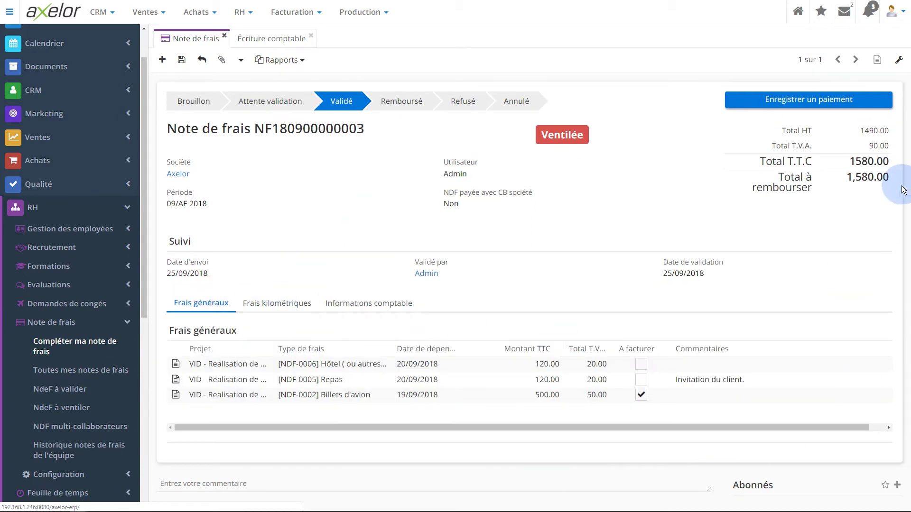
# Record a payment for the expense report with the payment mode Dec. Virement
pyautogui.click(791, 100)
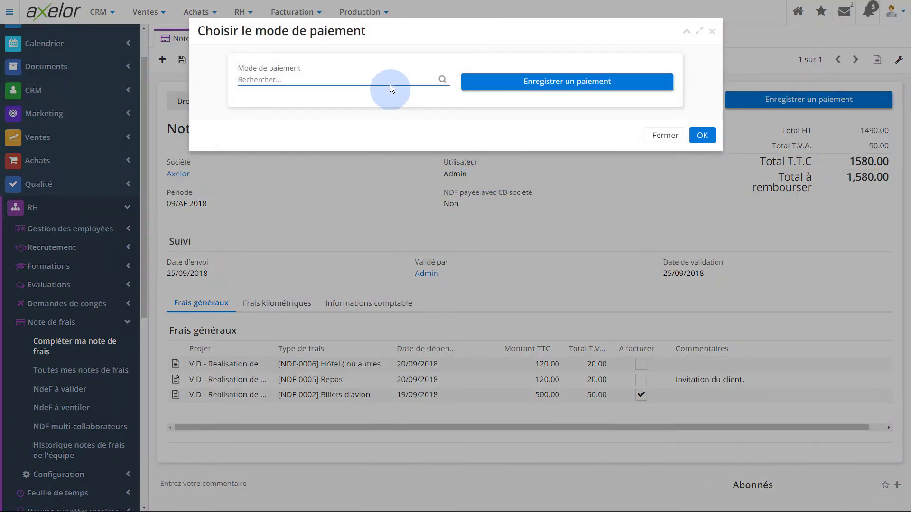
pyautogui.click(374, 80)
pyautogui.click(321, 177)
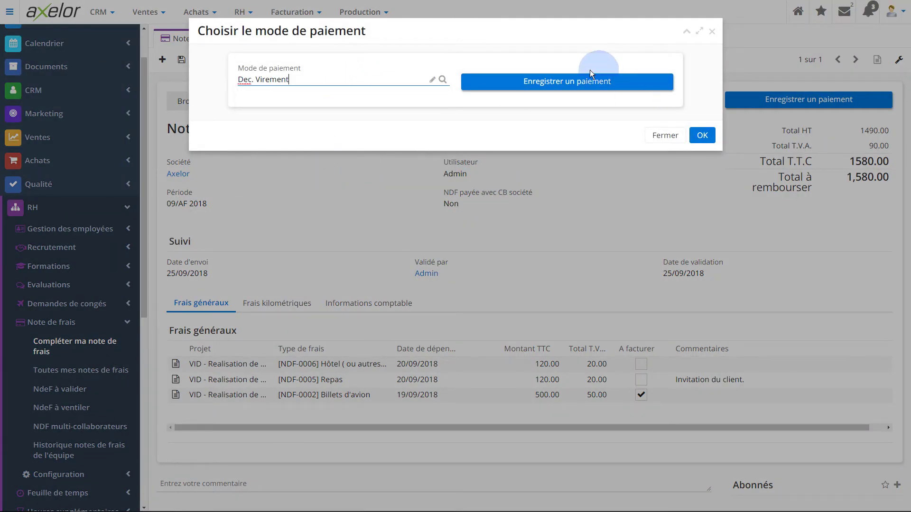
pyautogui.click(550, 85)
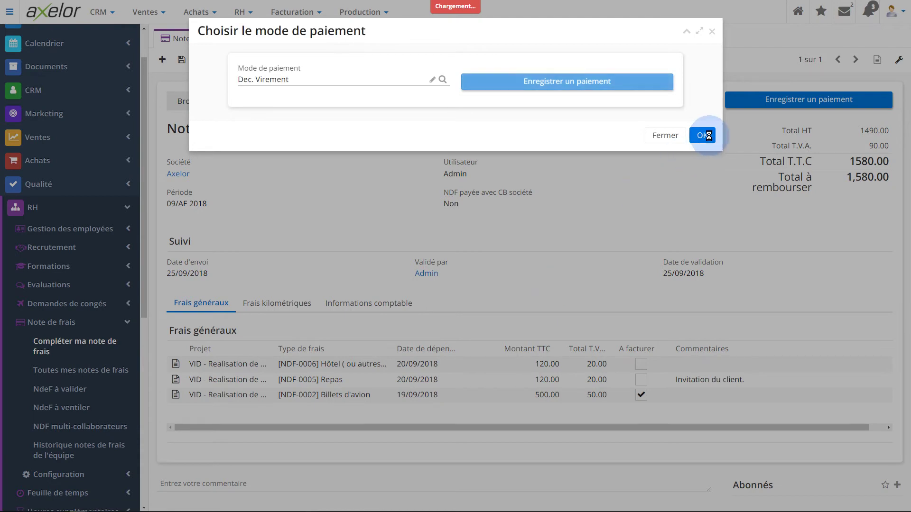
pyautogui.click(700, 140)
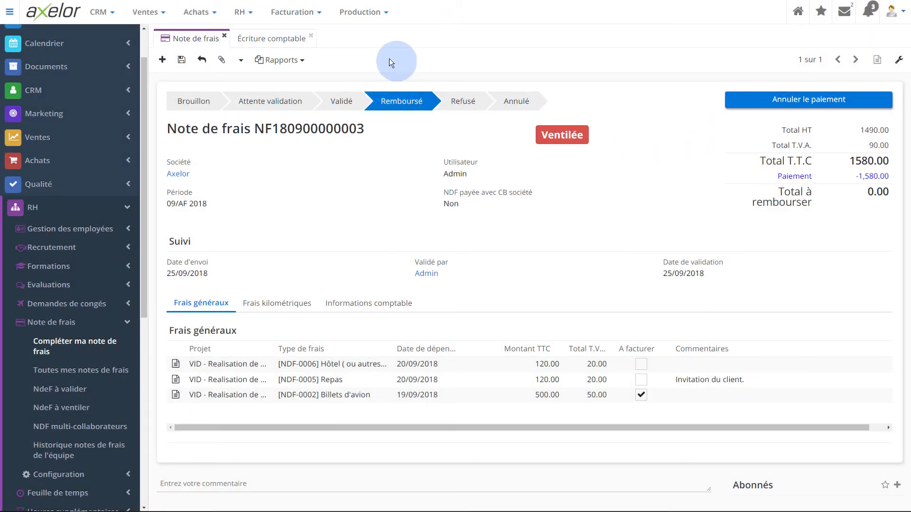
# Generate the expense report's printable version, review it, then close it and return to the expense report
pyautogui.click(297, 60)
pyautogui.click(290, 78)
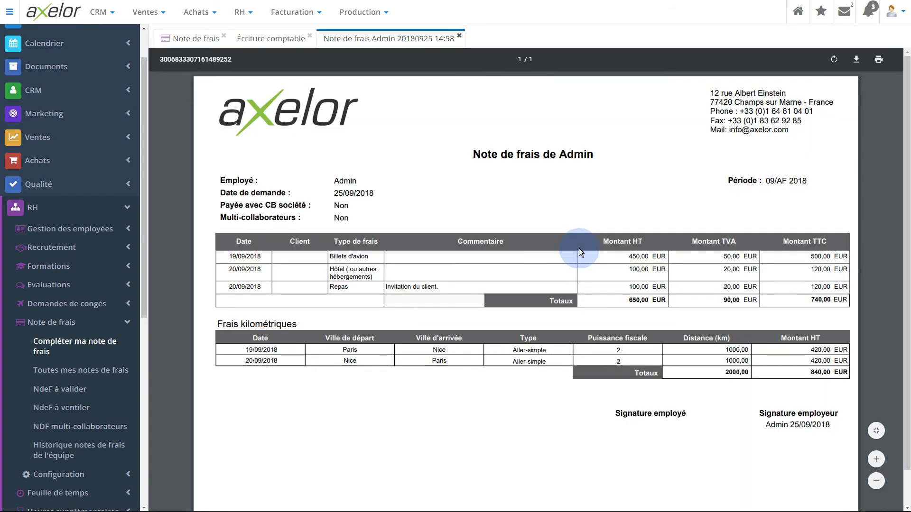
pyautogui.scroll(-1, 660, 463)
pyautogui.scroll(1, 655, 370)
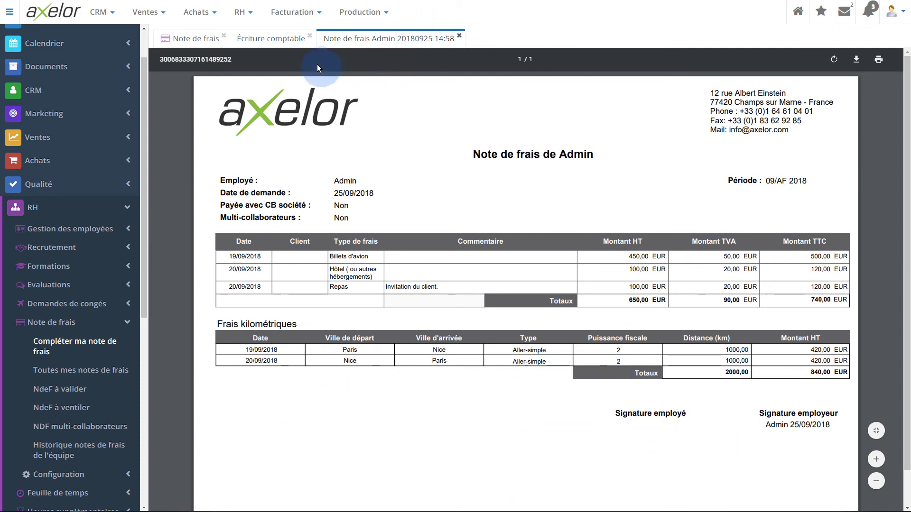
pyautogui.click(459, 39)
pyautogui.click(197, 38)
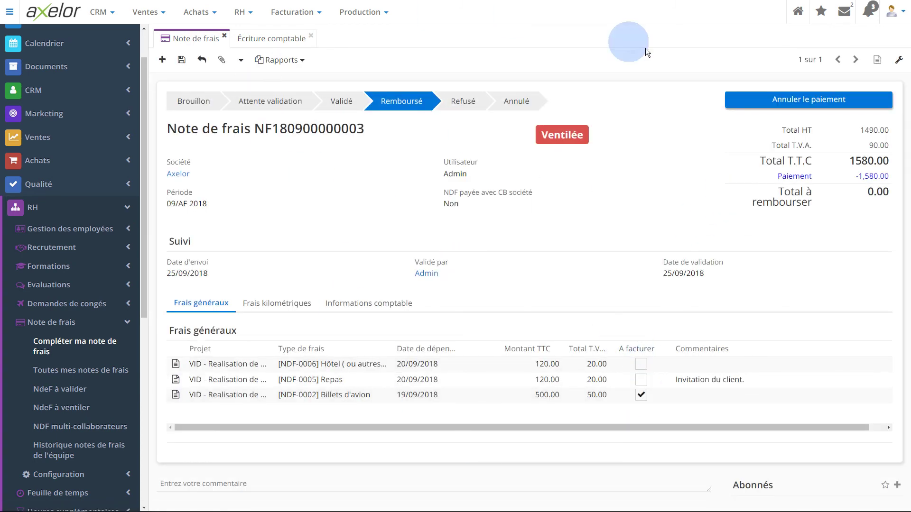